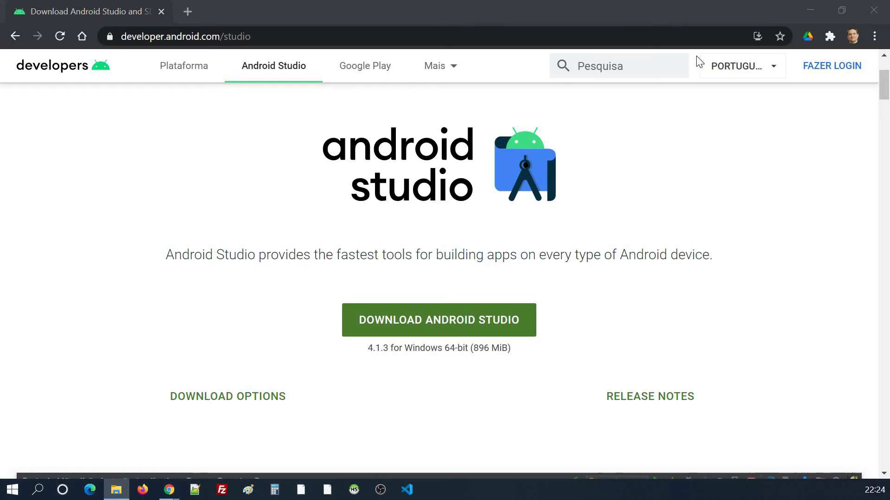
# - Leave the browser and run the downloaded android-studio-ide-201.7199119-windows.exe installer, approving the security warning
pyautogui.click(671, 2)
pyautogui.click(870, 13)
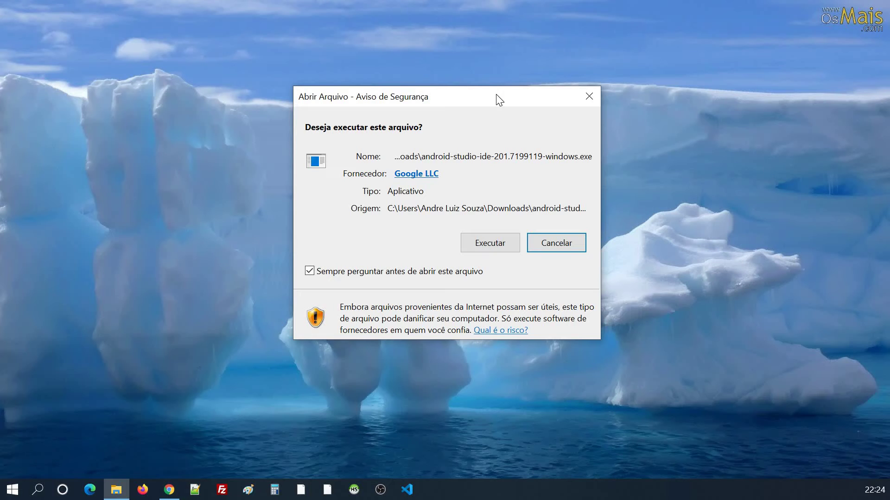
pyautogui.click(488, 242)
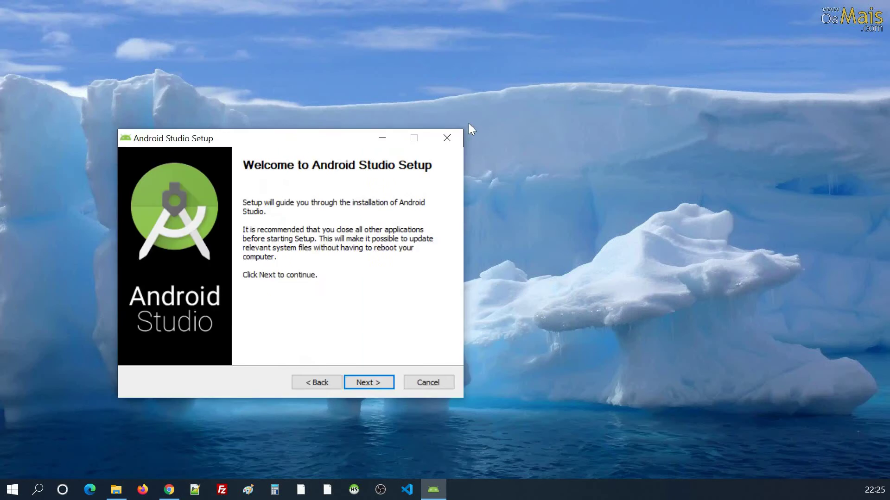
# - Proceed past the setup welcome page and accept the Android Studio and Android Virtual Device components
pyautogui.moveTo(471, 123); pyautogui.dragTo(449, 112)
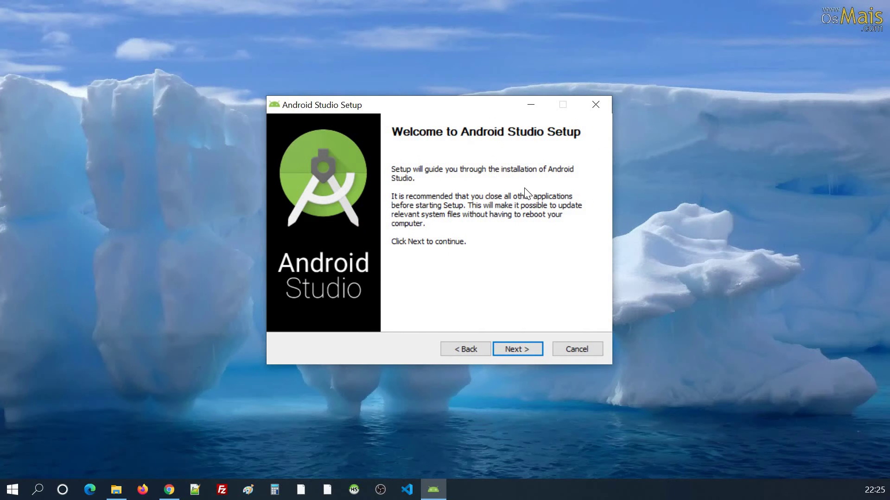
pyautogui.click(523, 349)
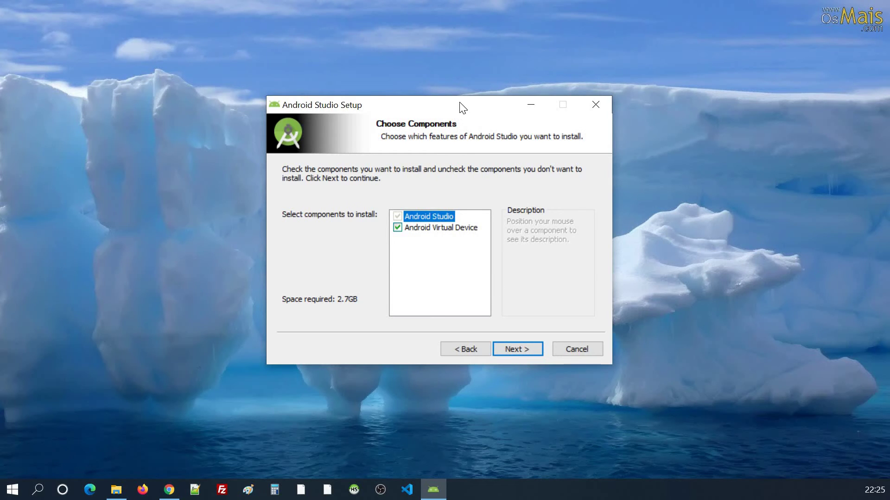
pyautogui.moveTo(460, 103); pyautogui.dragTo(469, 95)
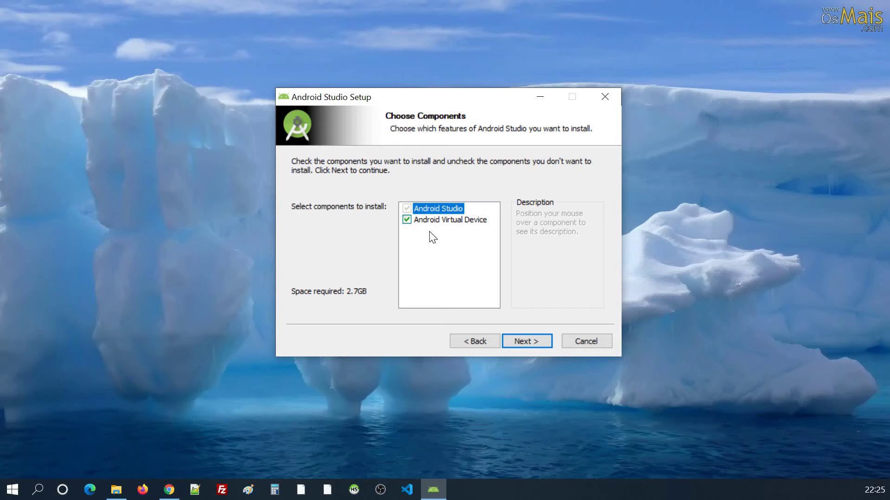
pyautogui.moveTo(422, 224)
pyautogui.click(530, 345)
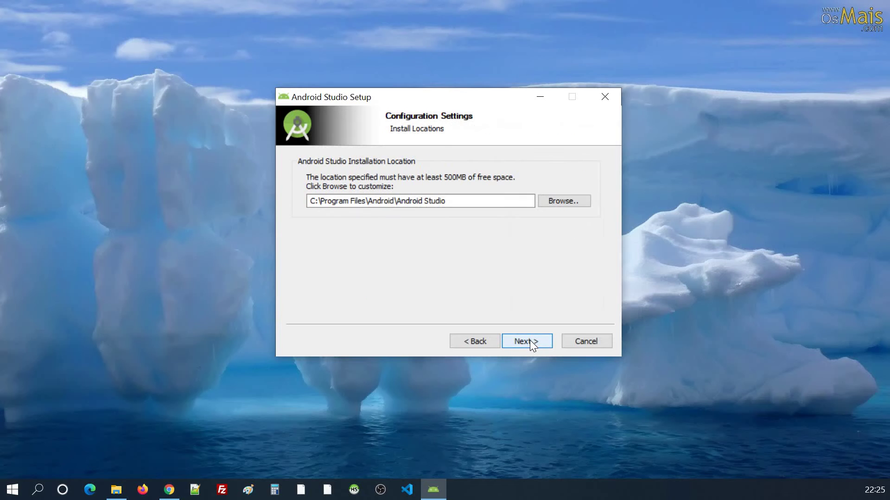
# - Set the Android Studio installation location to C:\Android\Android Studio and continue
pyautogui.click(366, 201)
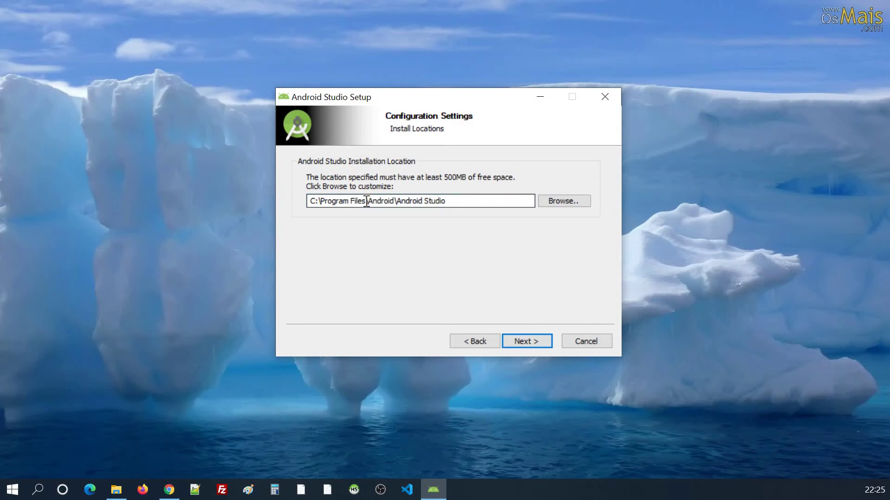
pyautogui.press('BackSpace')
pyautogui.press('BackSpace')
pyautogui.press('BackSpace')
pyautogui.press('BackSpace')
pyautogui.press('BackSpace')
pyautogui.press('BackSpace')
pyautogui.press('BackSpace')
pyautogui.press('BackSpace')
pyautogui.press('BackSpace')
pyautogui.press('BackSpace')
pyautogui.press('BackSpace')
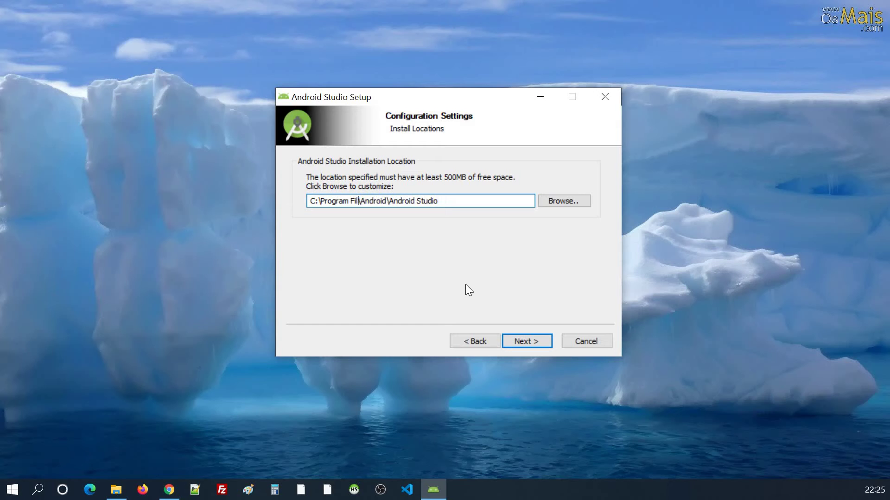
pyautogui.press('BackSpace')
pyautogui.press('BackSpace')
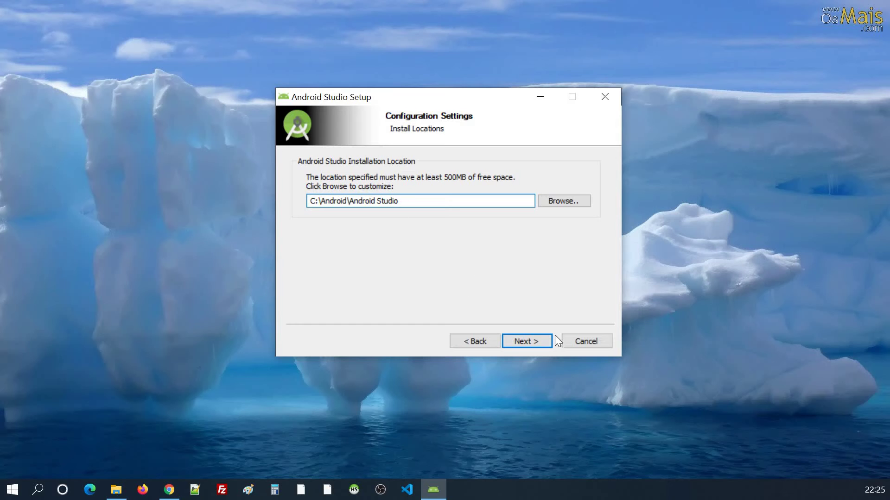
pyautogui.click(529, 341)
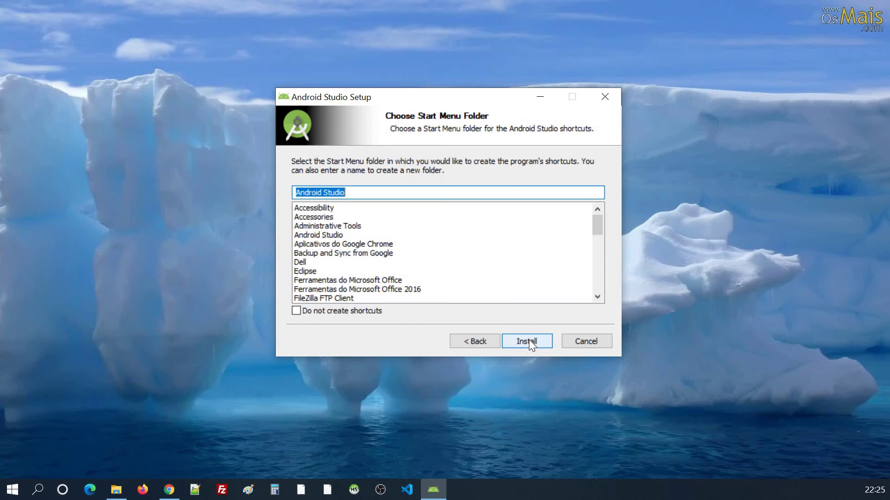
# - Install Android Studio with the Android Studio Start Menu folder and finish the setup with Start Android Studio enabled
pyautogui.click(530, 342)
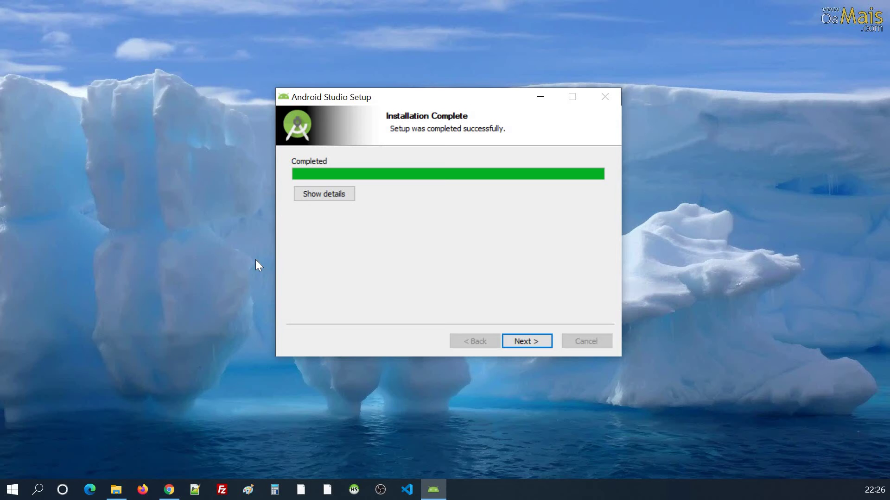
pyautogui.click(327, 193)
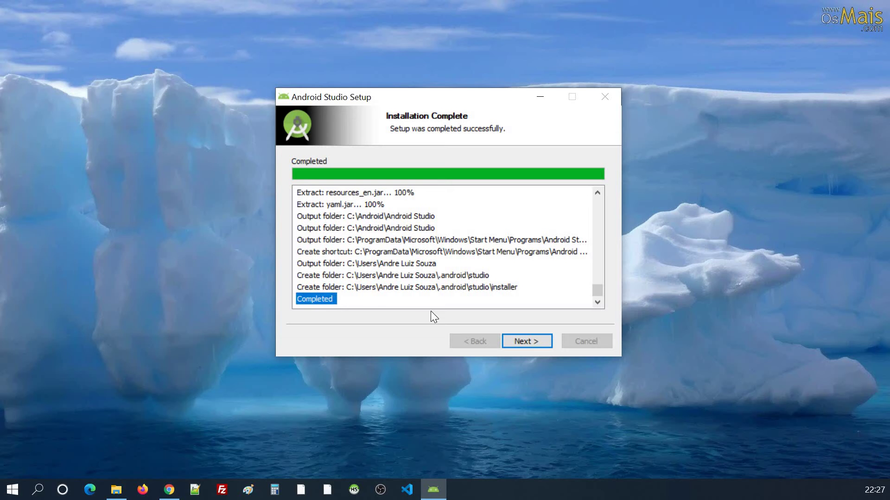
pyautogui.click(521, 341)
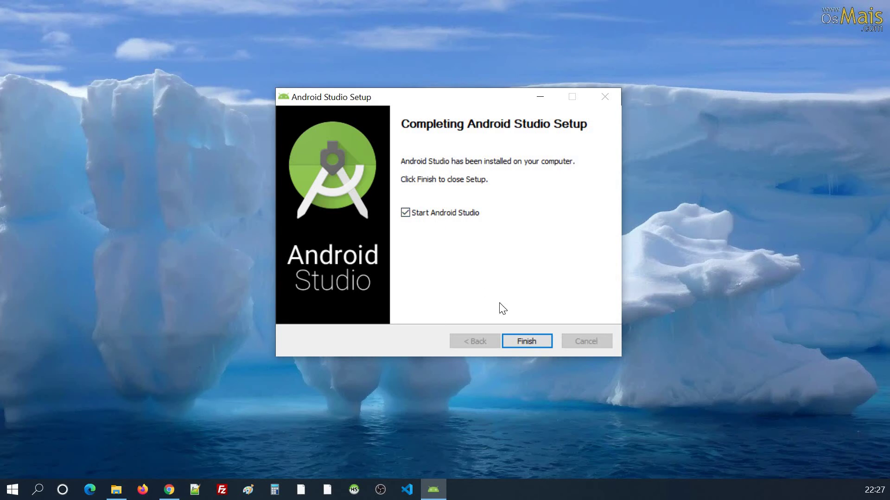
pyautogui.click(528, 342)
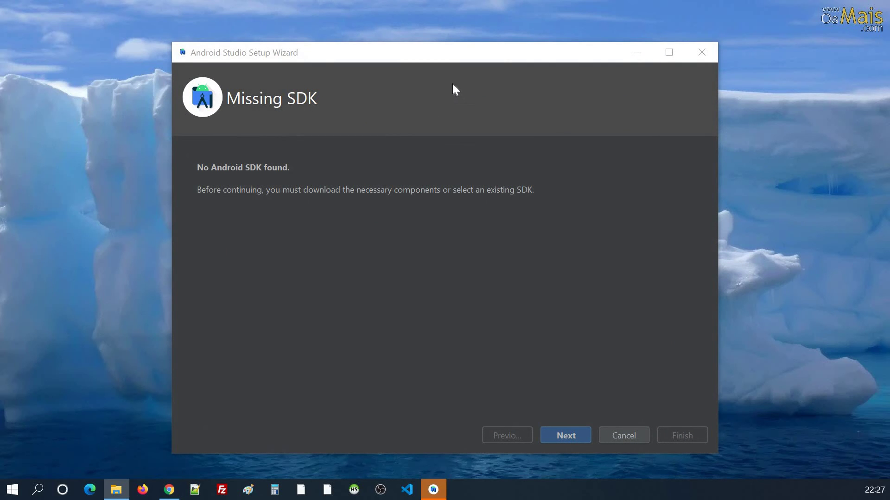
# - Proceed past the Missing SDK page and accept Android SDK and API 30: Android 11.0 (R) with SDK location C:\Android\SDK
pyautogui.moveTo(450, 58); pyautogui.dragTo(449, 41)
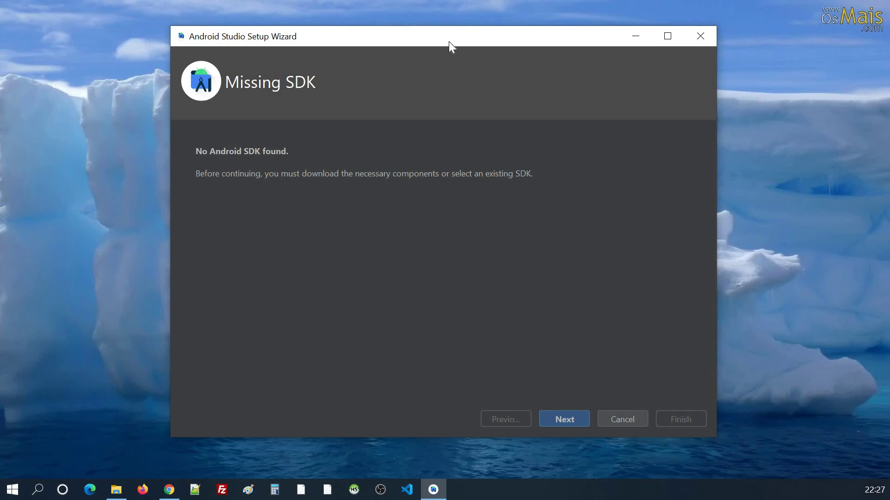
pyautogui.moveTo(454, 39); pyautogui.dragTo(462, 34)
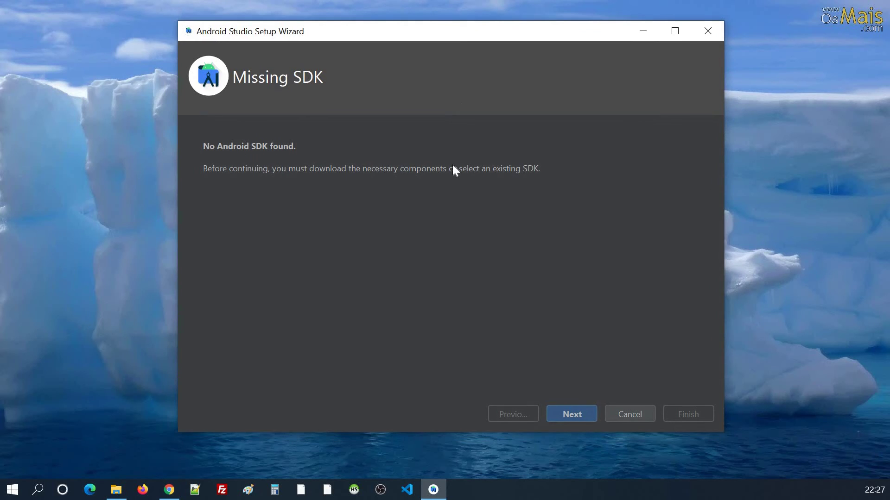
pyautogui.click(579, 413)
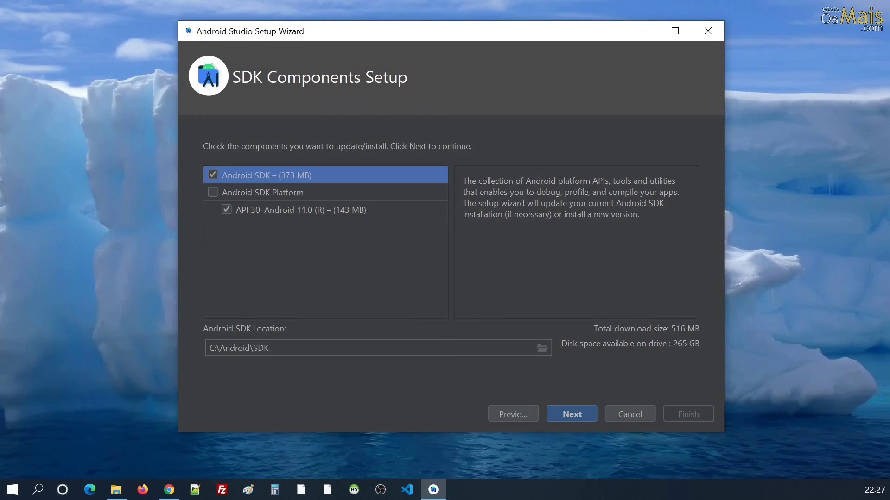
pyautogui.click(335, 348)
pyautogui.moveTo(266, 349); pyautogui.dragTo(219, 348)
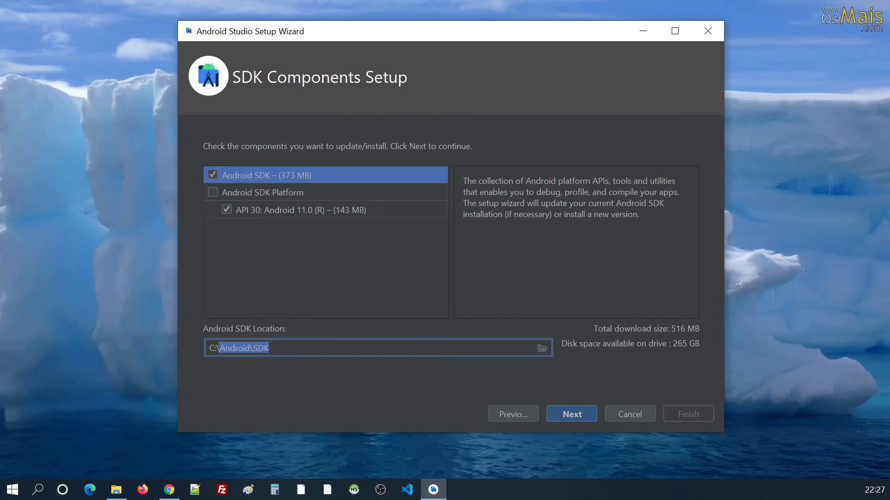
pyautogui.click(219, 349)
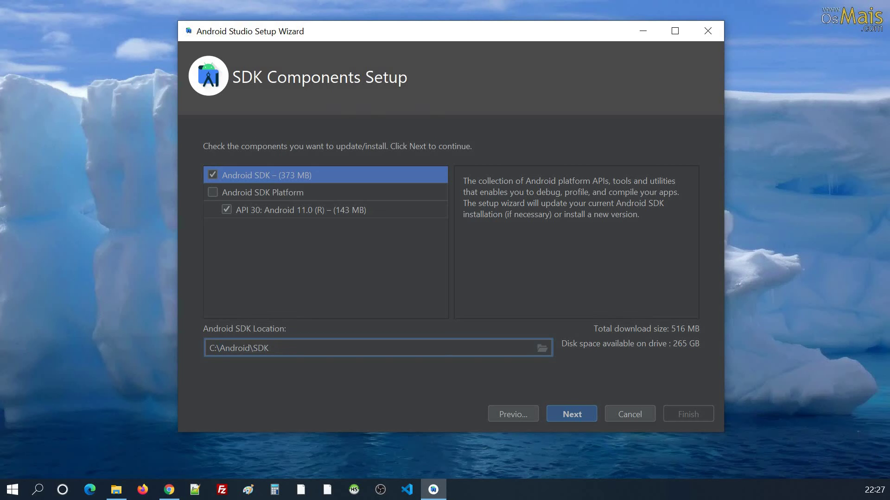
pyautogui.click(571, 413)
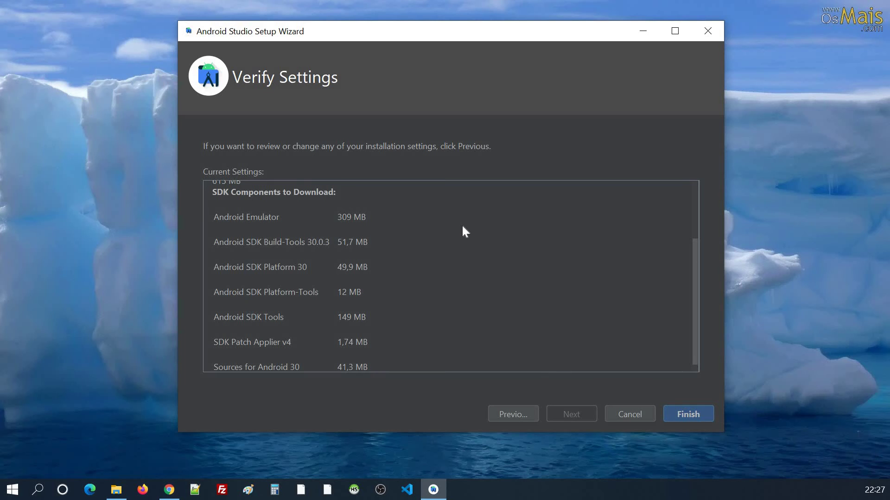
# - Review the current SDK installation settings and start the component download with its details shown
pyautogui.scroll(5, 469, 237)
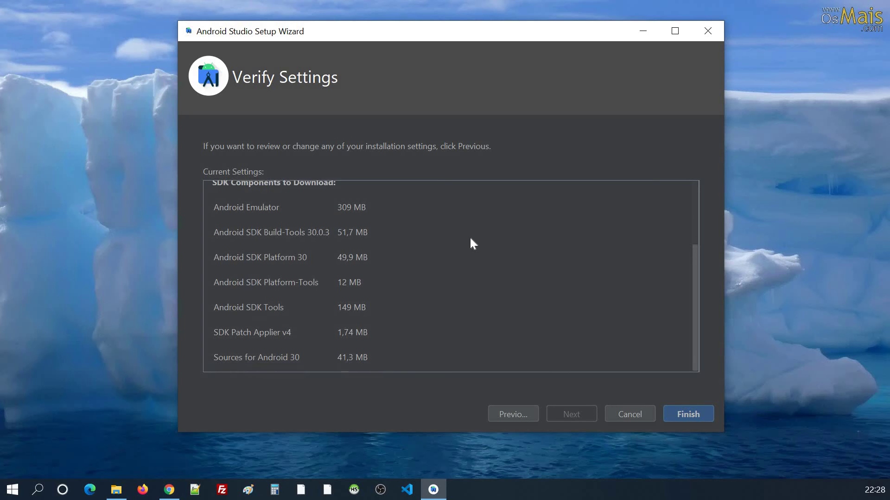
pyautogui.scroll(-5, 471, 239)
pyautogui.scroll(5, 475, 238)
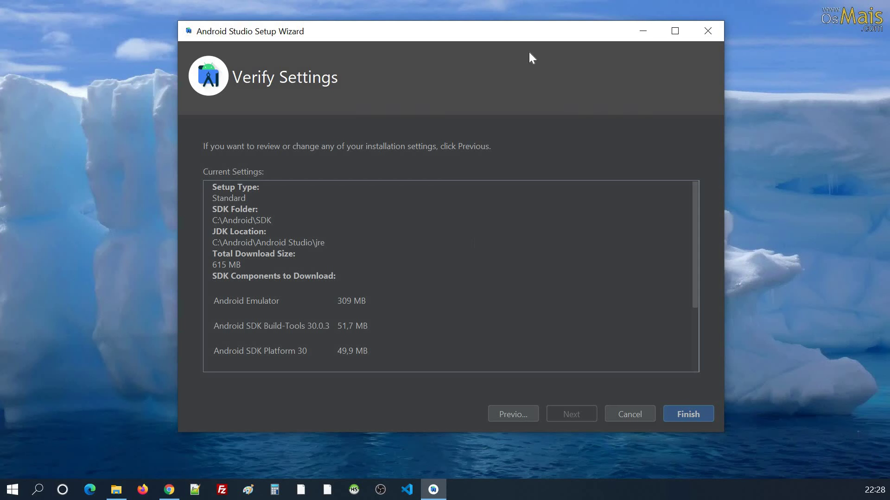
pyautogui.moveTo(533, 33); pyautogui.dragTo(534, 30)
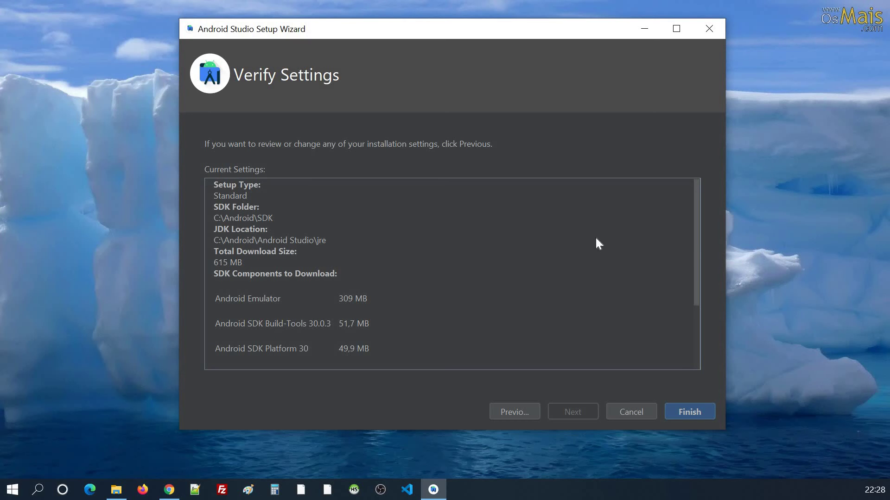
pyautogui.scroll(-4, 694, 246)
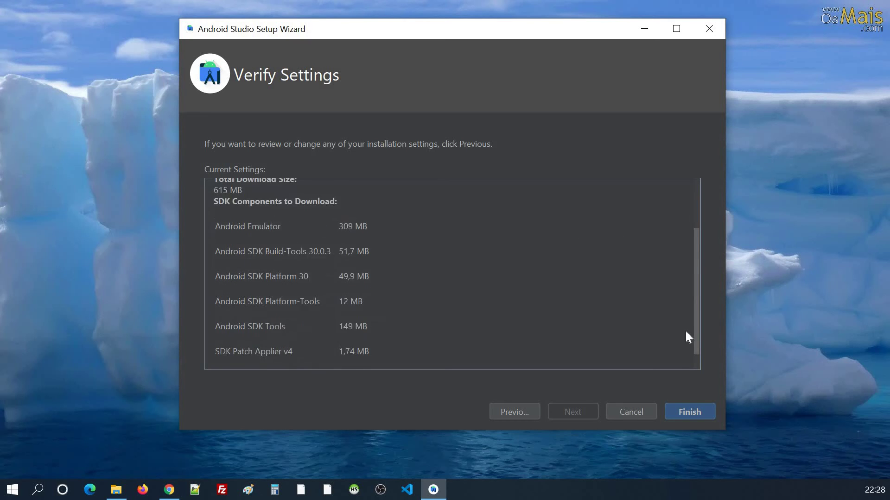
pyautogui.scroll(4, 700, 291)
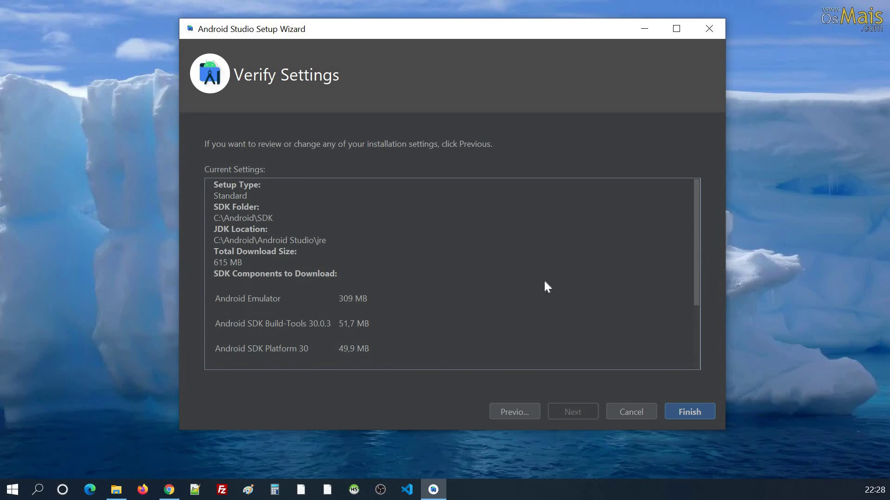
pyautogui.click(682, 416)
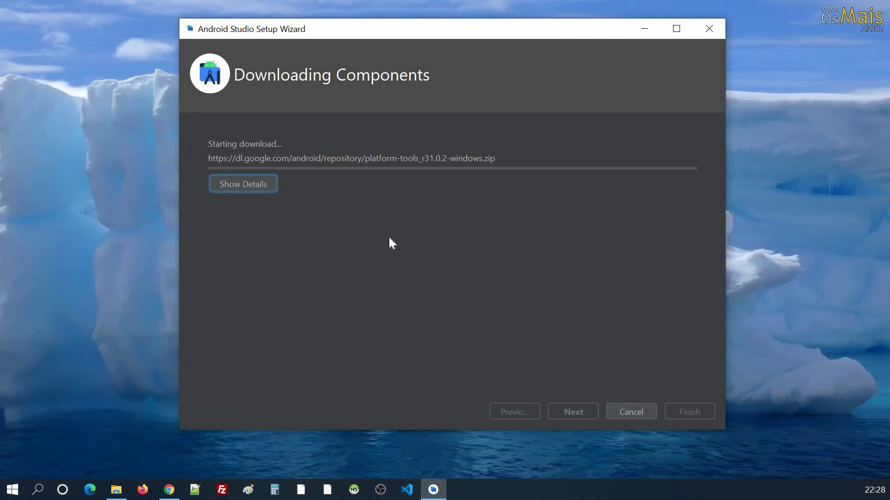
pyautogui.click(272, 187)
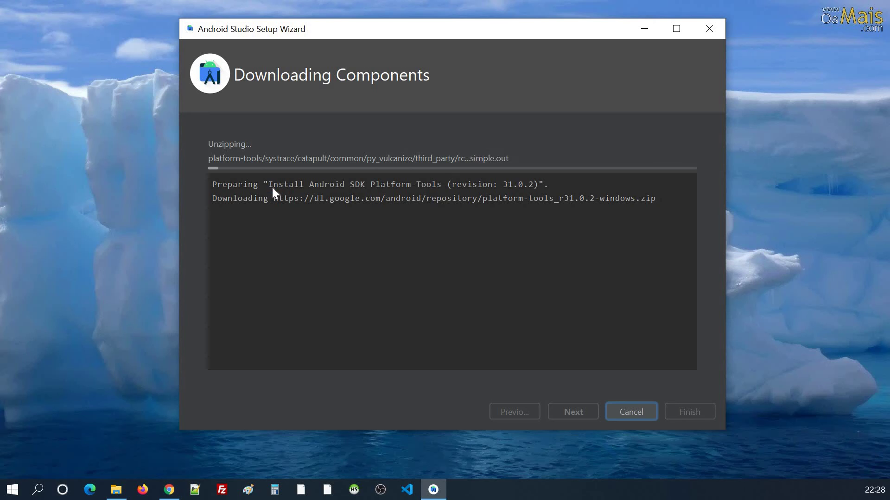